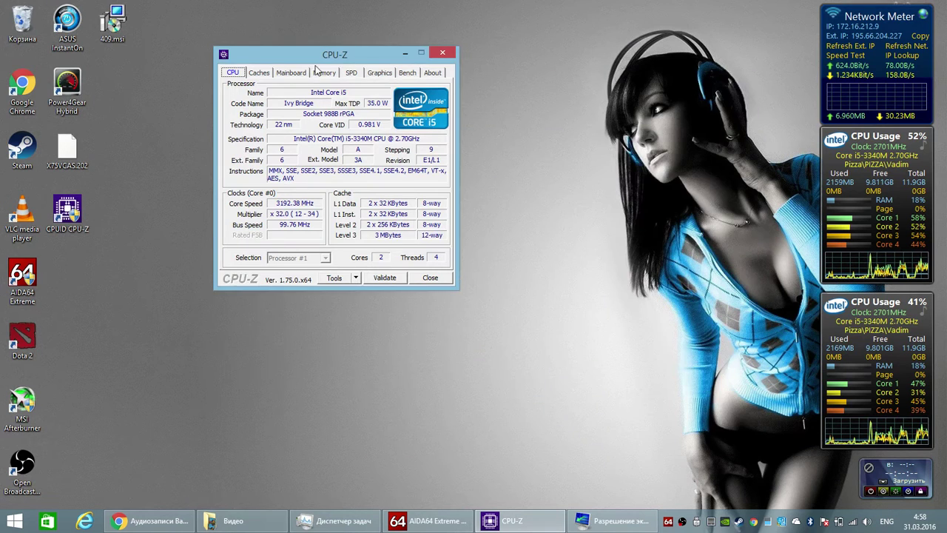
Examine the motherboard details in CPU-Z and return to the processor details
left_click_drag(385, 54, 435, 65)
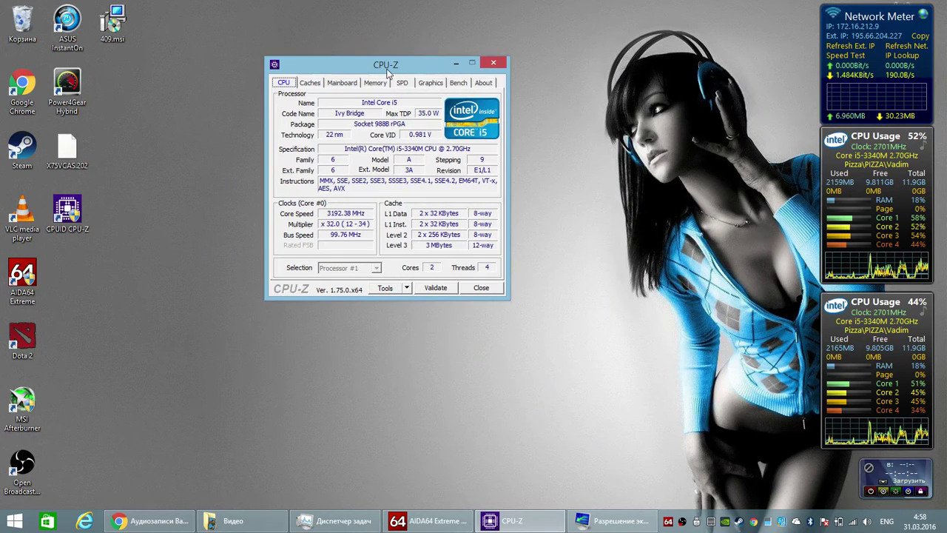
left_click(345, 83)
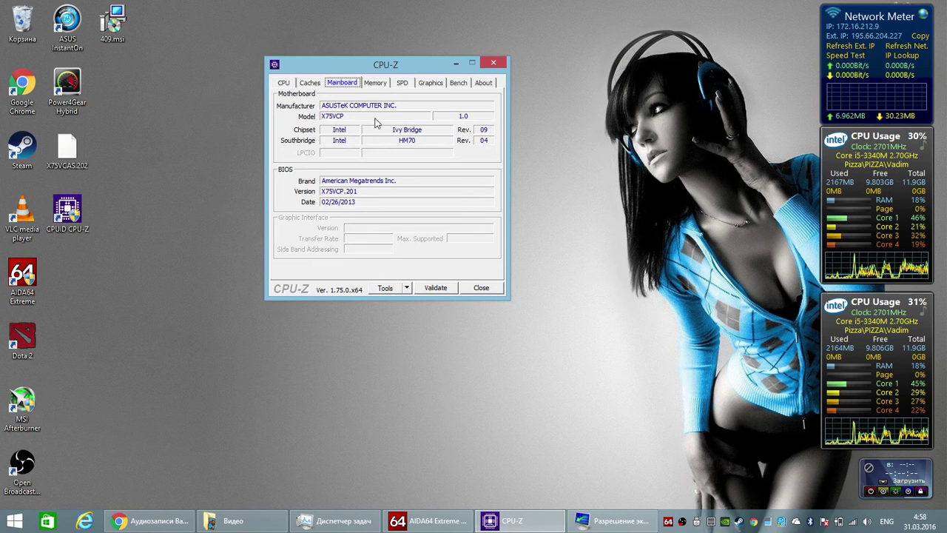
left_click(284, 83)
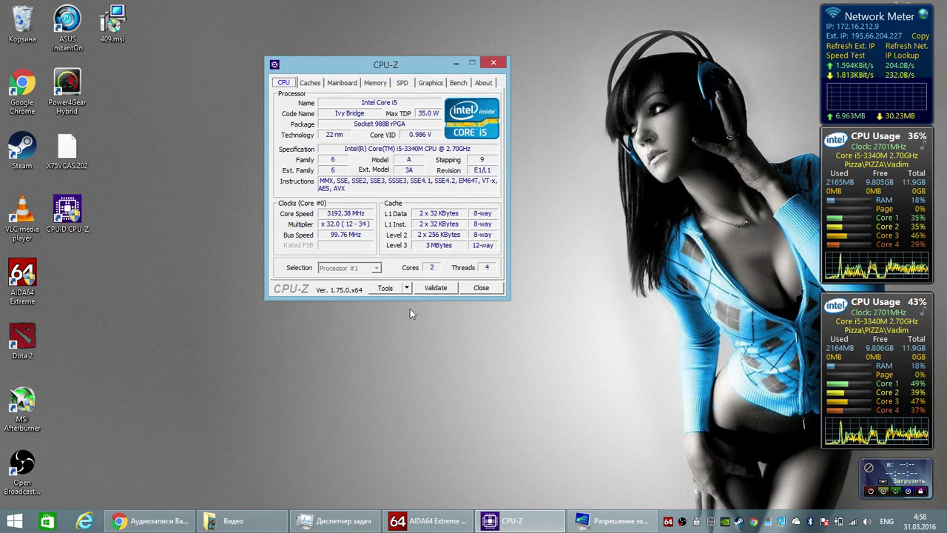
Switch to Open Broadcaster Software, review the encoding settings (Кодирование), and put its window away again
left_click(705, 521)
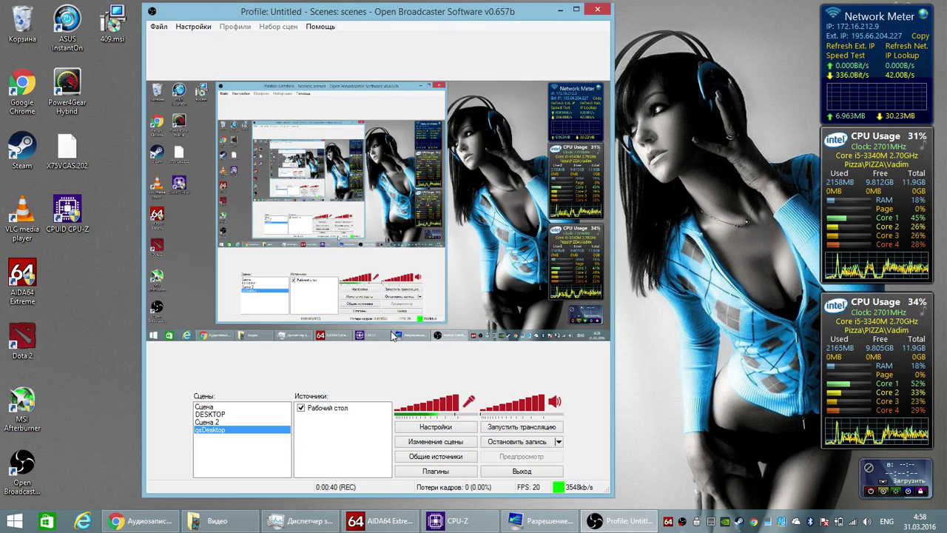
left_click(425, 428)
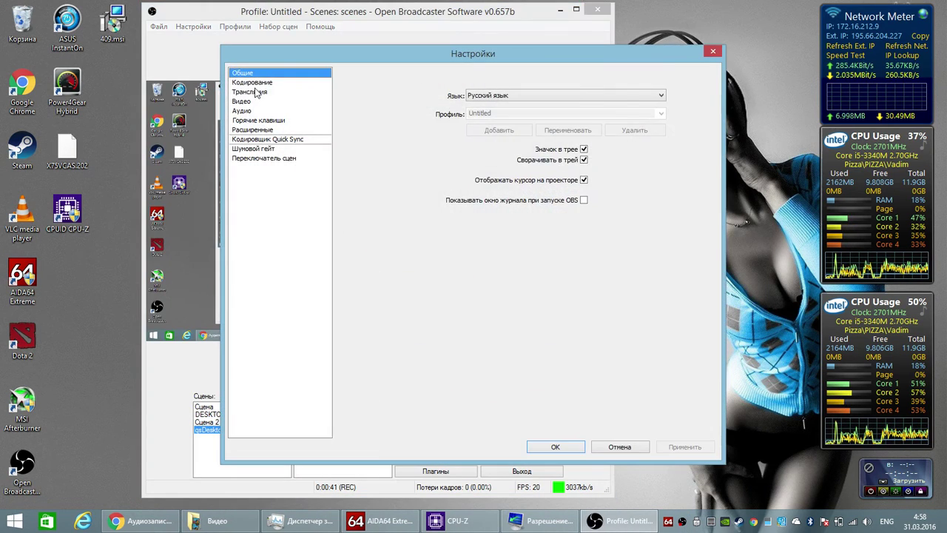
left_click(254, 90)
left_click(254, 83)
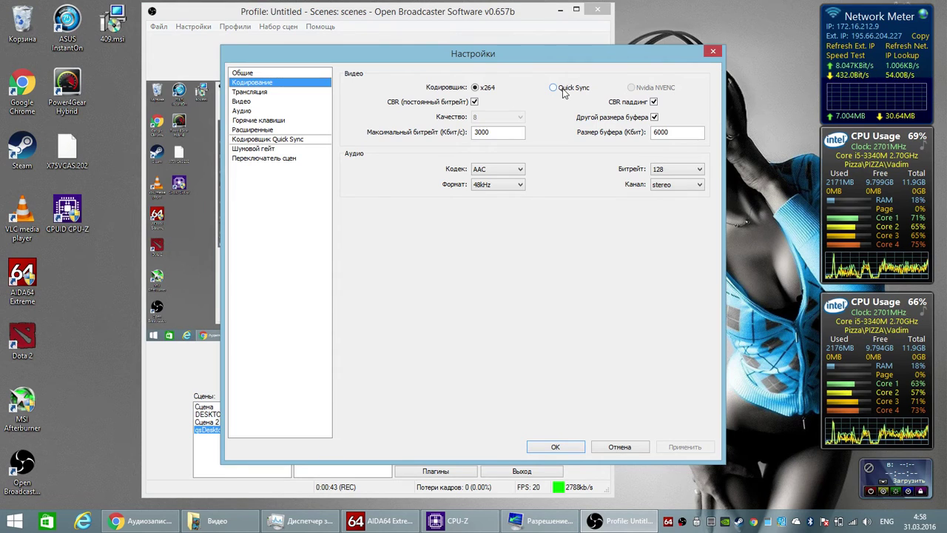
left_click(553, 446)
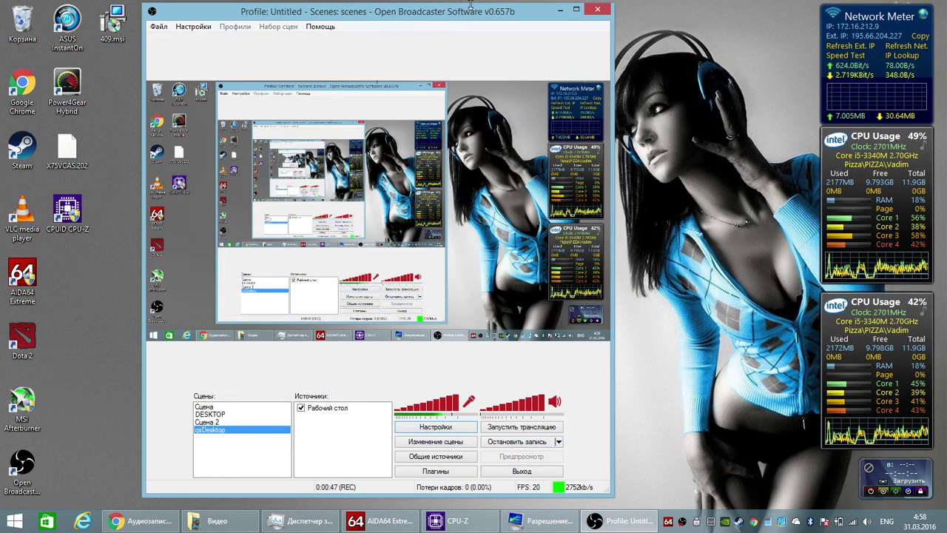
left_click_drag(435, 18, 560, 16)
left_click(742, 13)
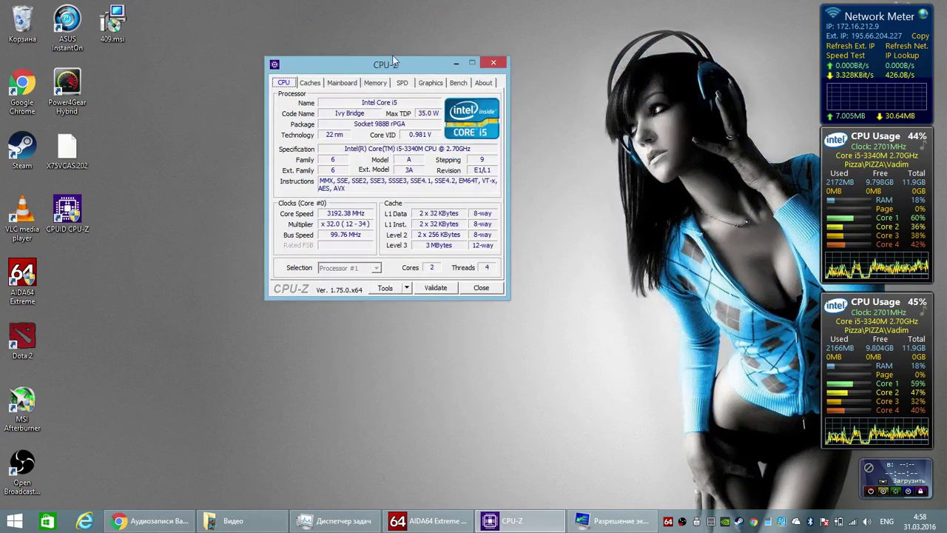
Review the cache details and the motherboard and BIOS details in CPU-Z
left_click_drag(381, 65, 395, 14)
left_click(324, 32)
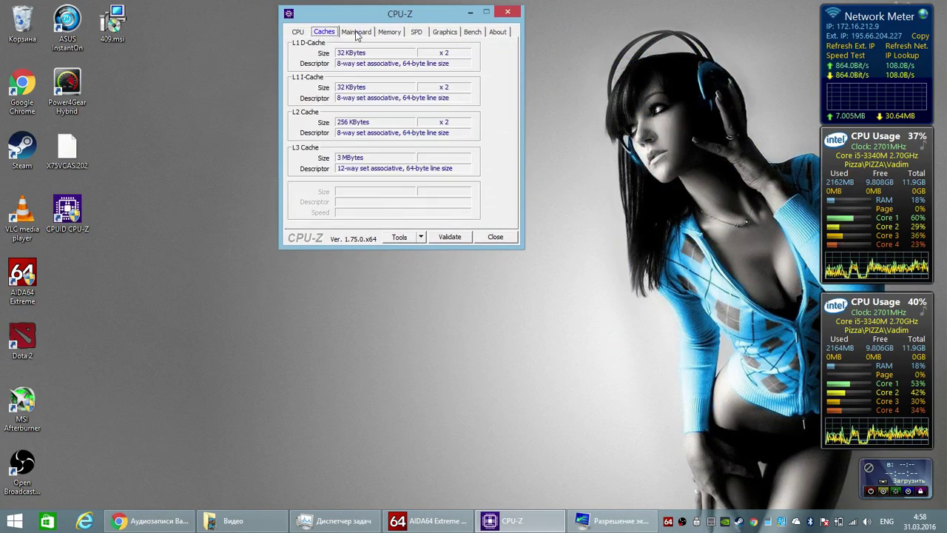
left_click(352, 32)
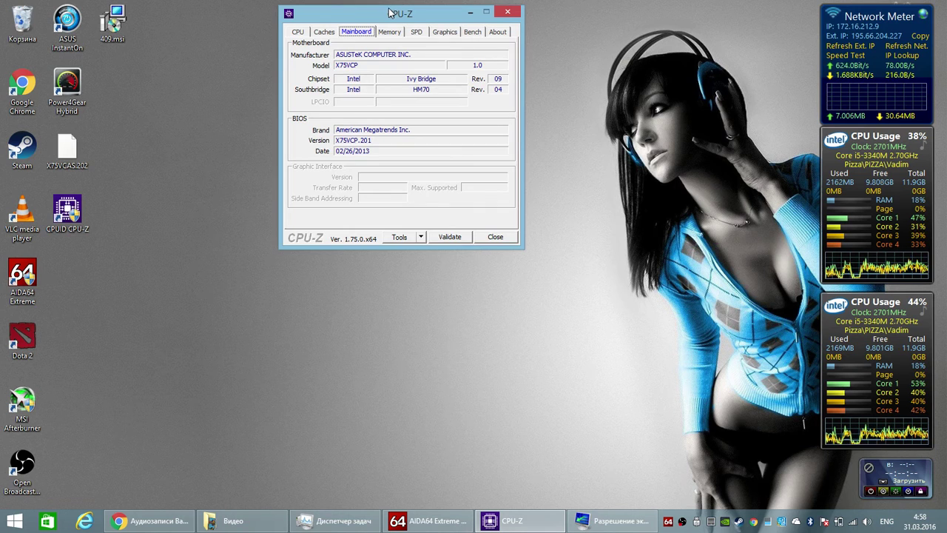
left_click_drag(390, 13, 405, 86)
Move the X75VCAS.202 file beside 409.msi and the CPUID CPU-Z shortcut below Power4Gear Hybrid on the desktop, and refresh it
left_click(192, 110)
right_click(192, 111)
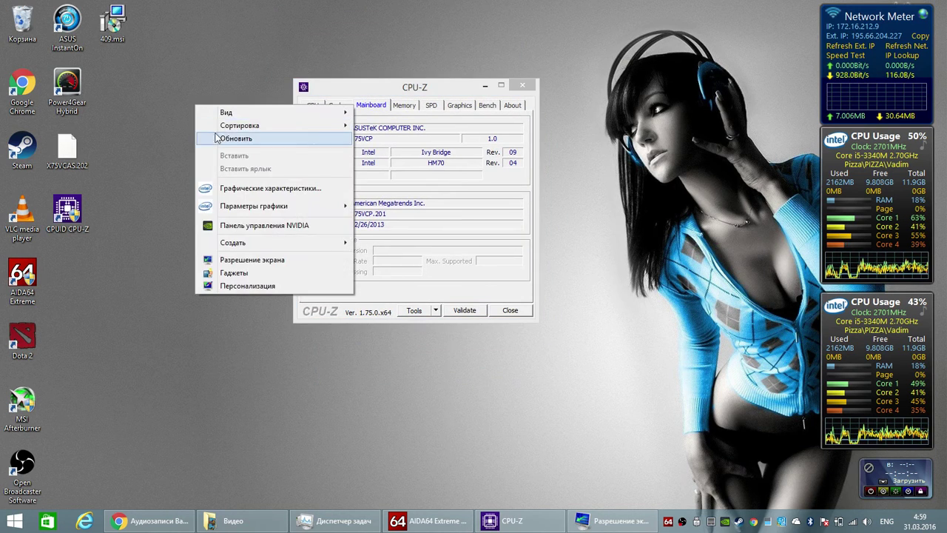
left_click(217, 139)
left_click_drag(67, 148, 152, 34)
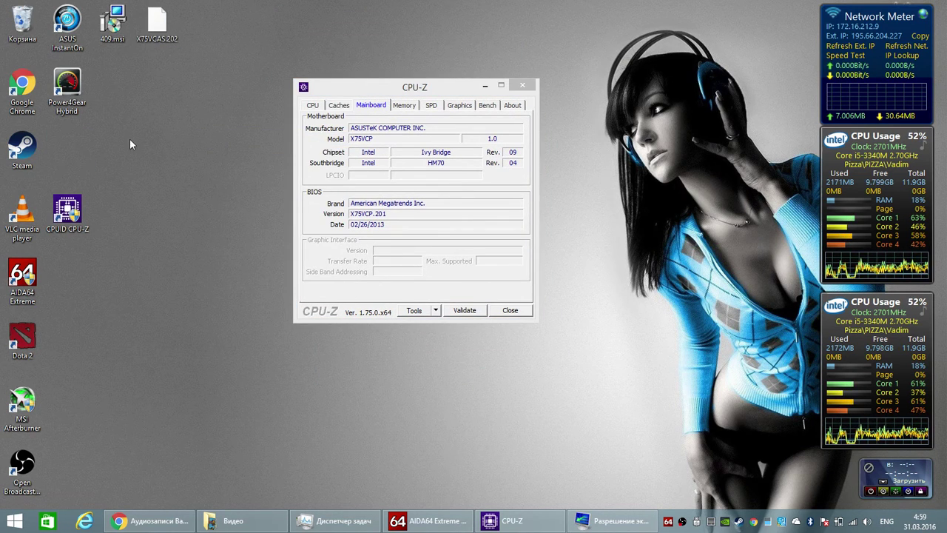
left_click_drag(68, 211, 67, 152)
left_click(127, 147)
right_click(127, 97)
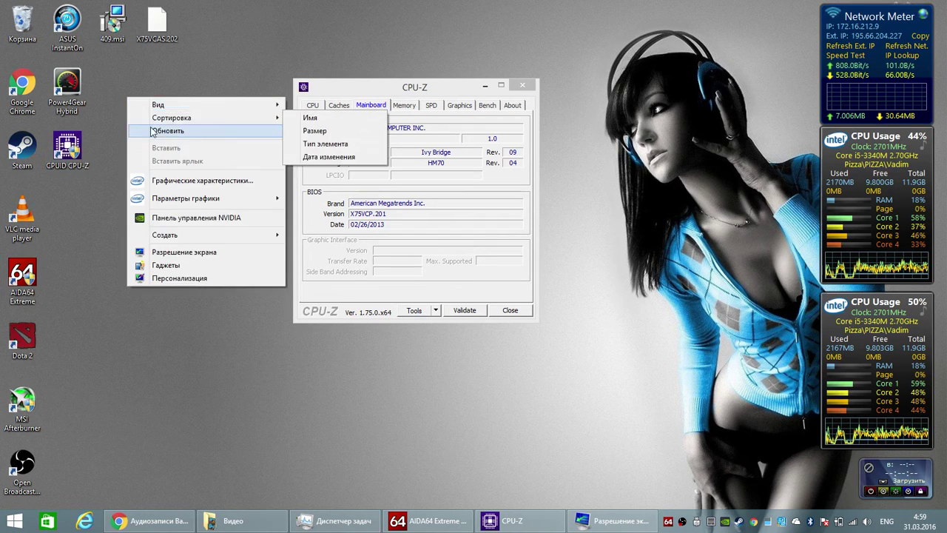
left_click(140, 128)
right_click(132, 125)
left_click(153, 159)
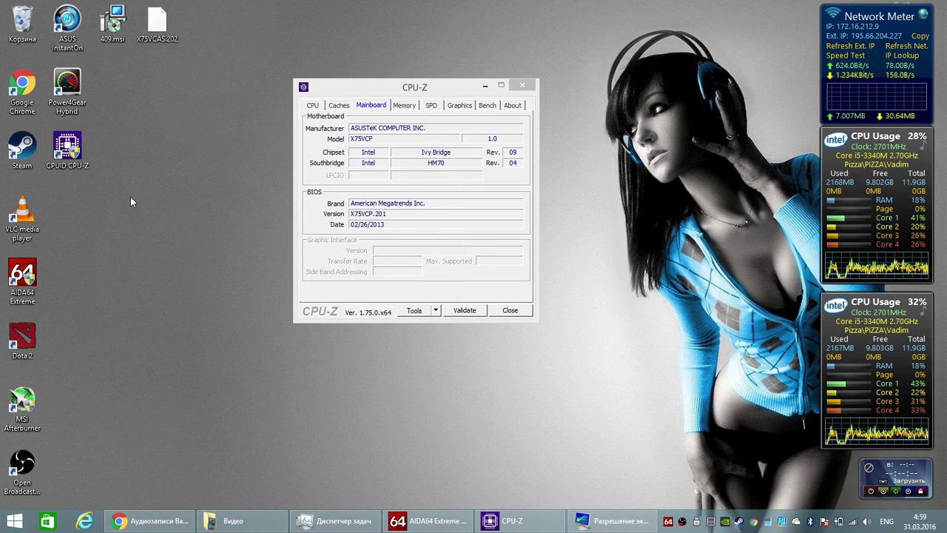
Compare the processor, cache and motherboard details in CPU-Z, ending on the processor details
left_click_drag(343, 84, 365, 58)
left_click(331, 81)
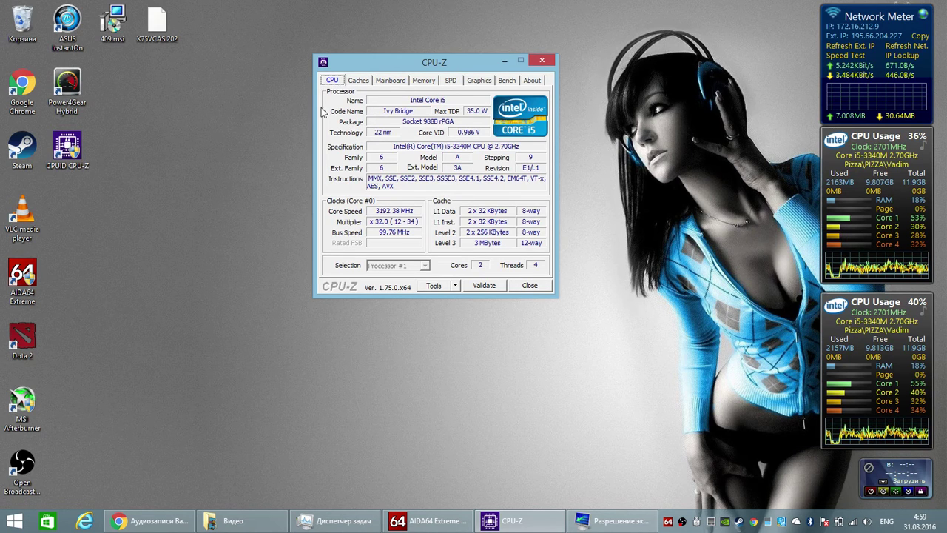
left_click(359, 81)
left_click(390, 80)
left_click(334, 80)
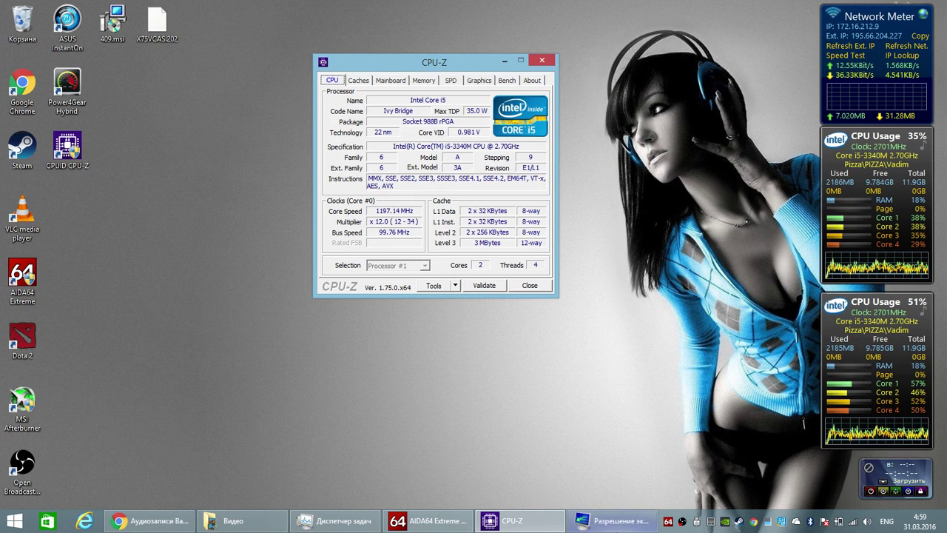
Look at the display settings in the Разрешение экрана window and minimize it to uncover CPU-Z
left_click(615, 522)
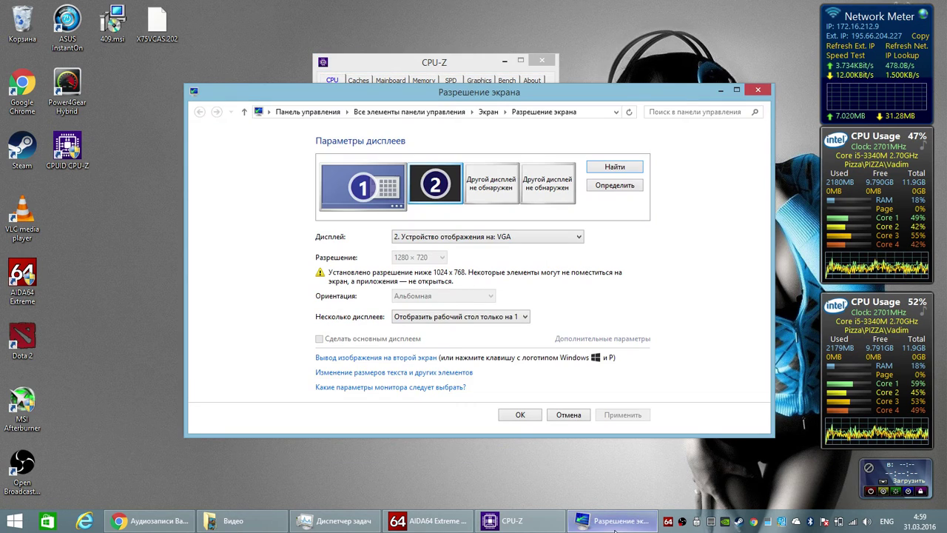
left_click(720, 90)
left_click_drag(456, 68, 472, 32)
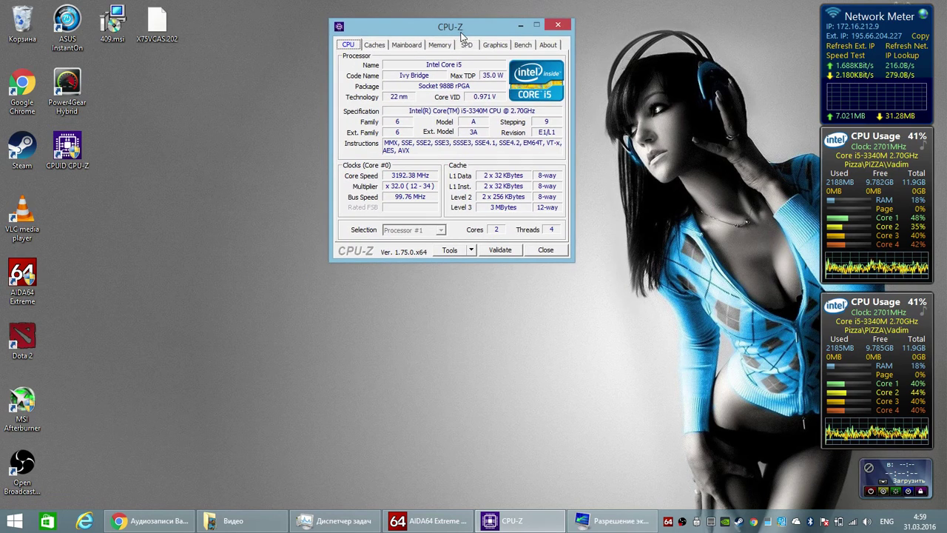
right_click(196, 140)
left_click(217, 173)
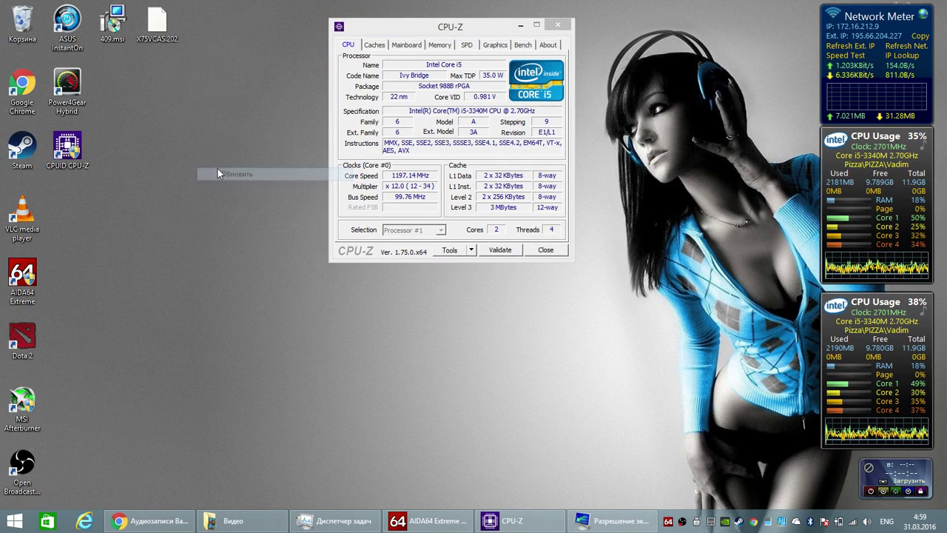
right_click(178, 123)
left_click(199, 158)
right_click(144, 110)
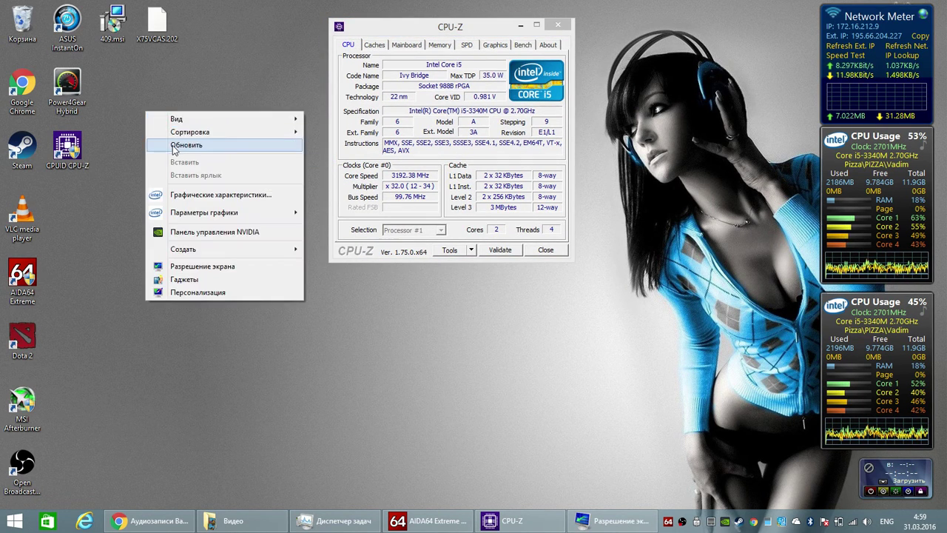
left_click(181, 145)
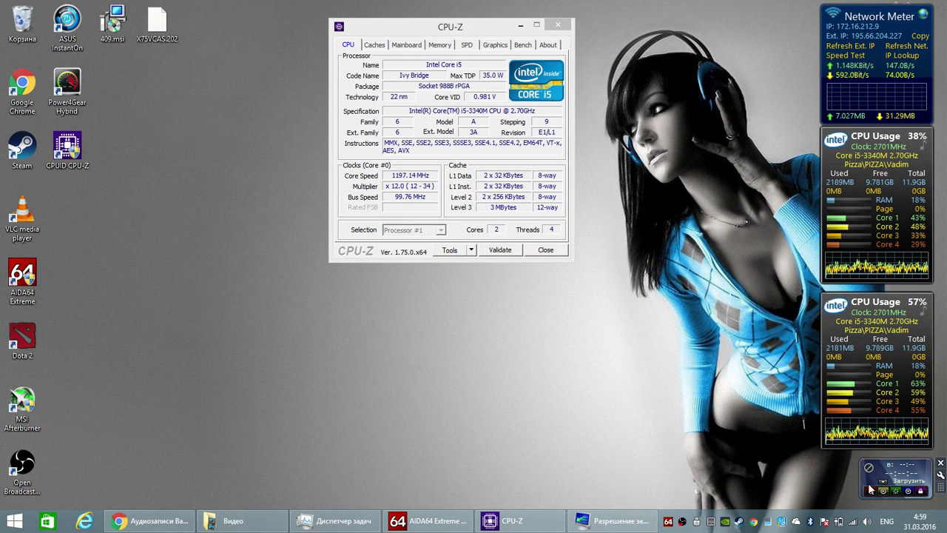
Open the AutoShutdown gadget's settings and select Гибернация as the action
left_click(940, 474)
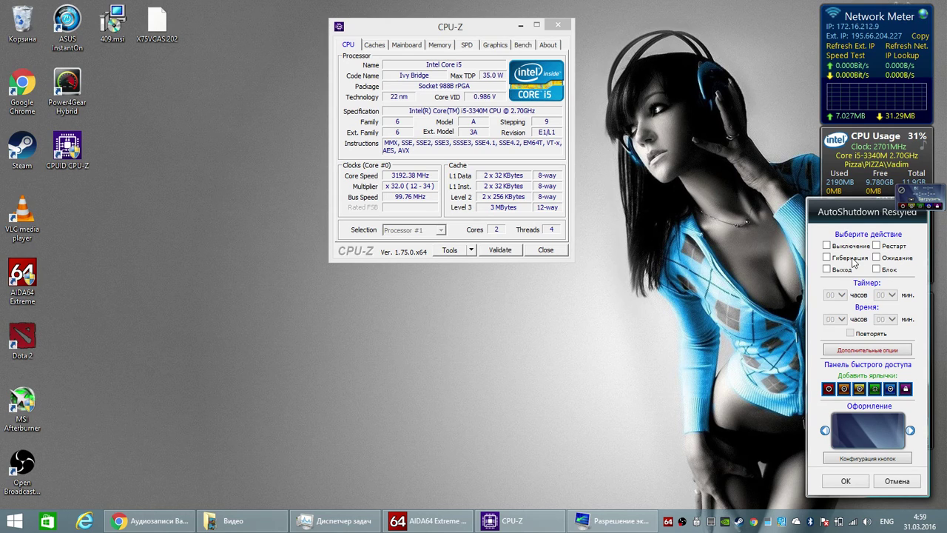
left_click(827, 257)
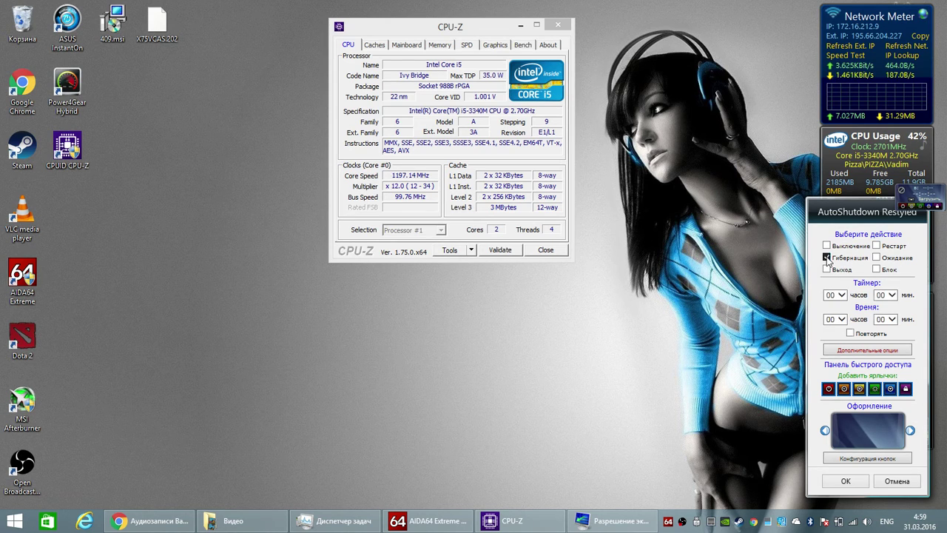
left_click(827, 258)
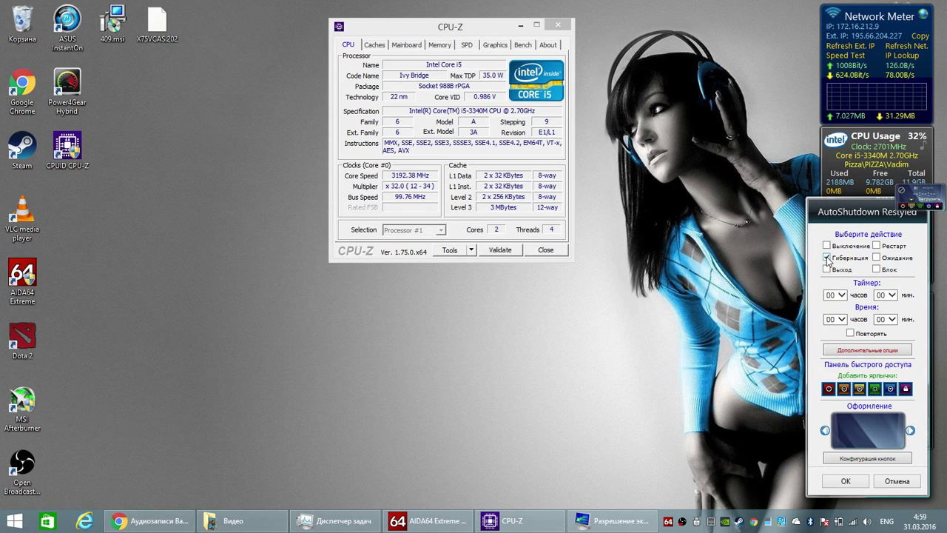
left_click(876, 259)
left_click(876, 258)
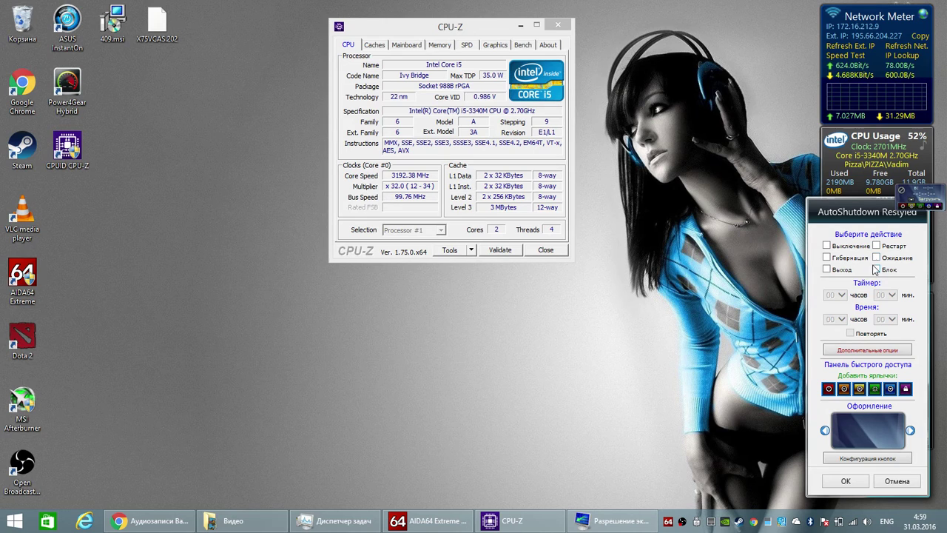
left_click(842, 259)
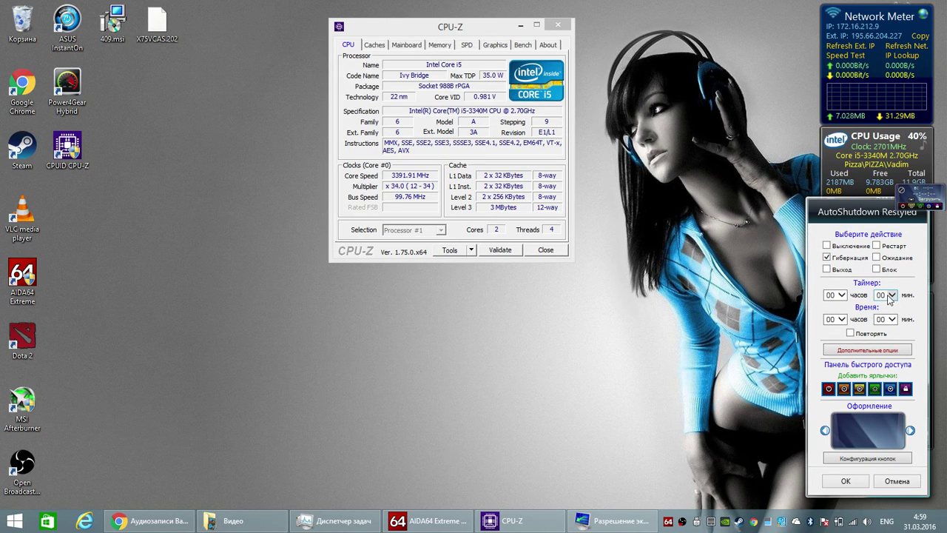
Look through the timer's minute choices in the AutoShutdown settings, leave them unselected, and enable Повторять
left_click(890, 296)
left_click_drag(893, 301, 894, 328)
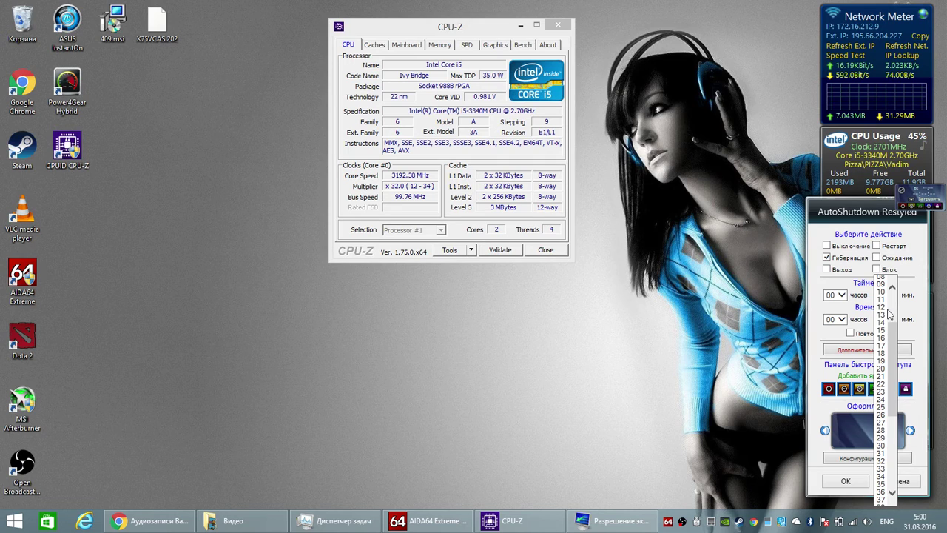
left_click(919, 290)
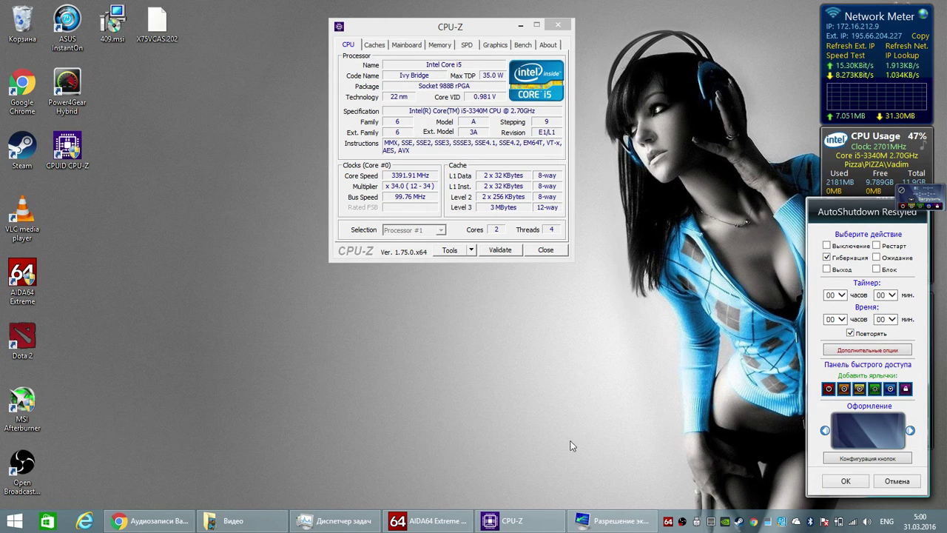
Switch to Task Manager, examine the processor and memory performance graphs, and minimize the window
left_click(332, 521)
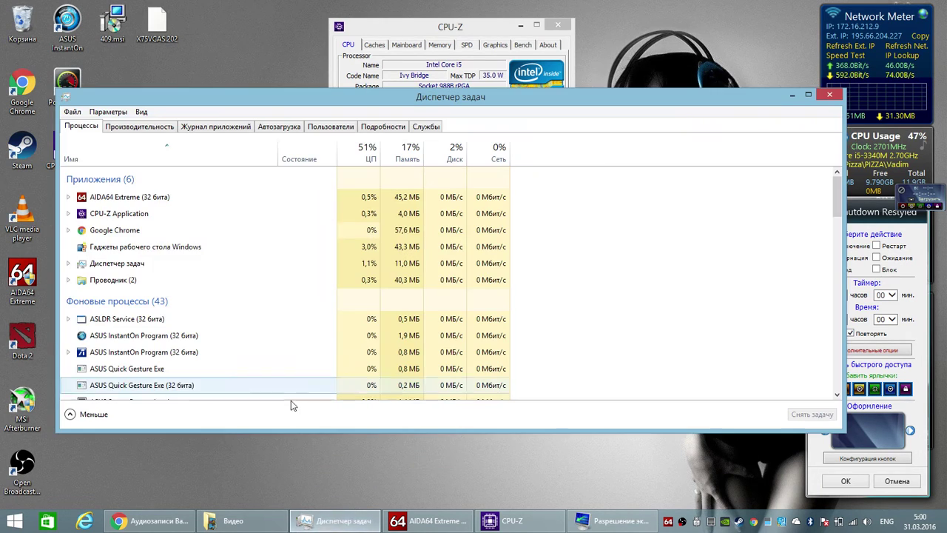
left_click(133, 128)
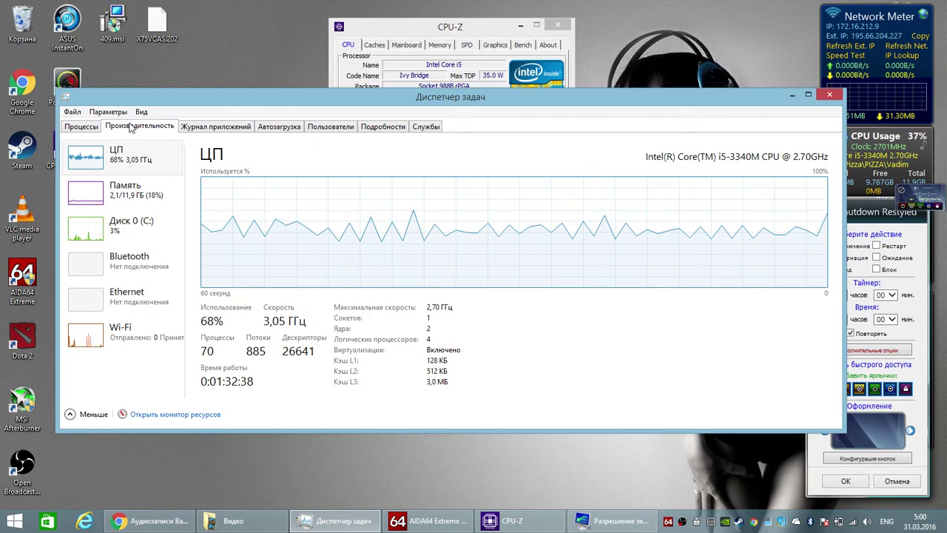
left_click(157, 196)
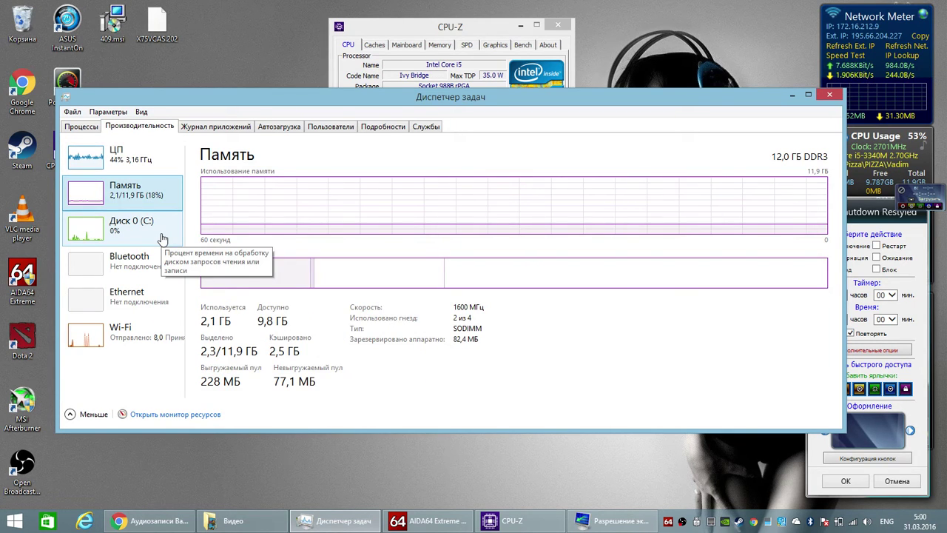
double_click(106, 171)
left_click(103, 160)
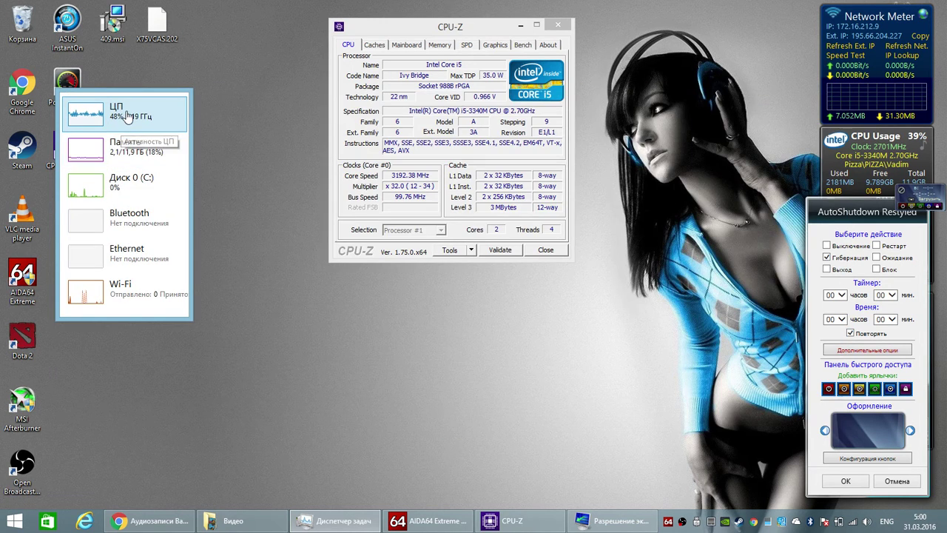
double_click(103, 160)
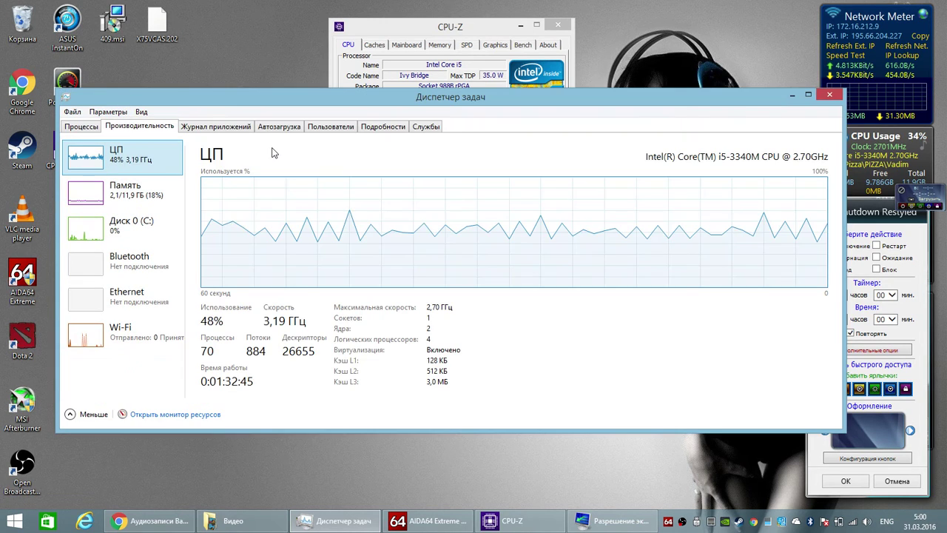
left_click(793, 94)
Reposition the CPU-Z window near the upper middle of the desktop and show its motherboard details
left_click_drag(457, 31, 434, 166)
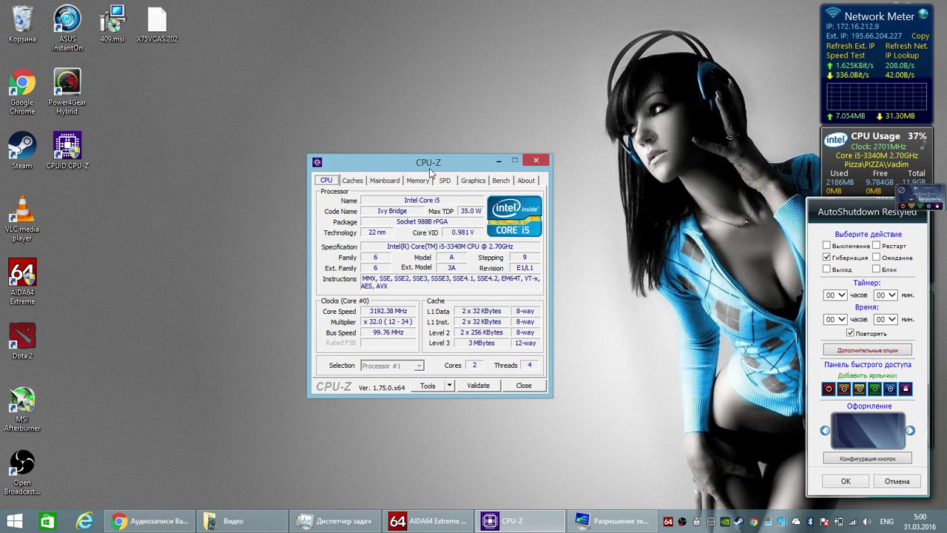
left_click_drag(429, 171, 450, 93)
left_click(374, 103)
left_click(400, 103)
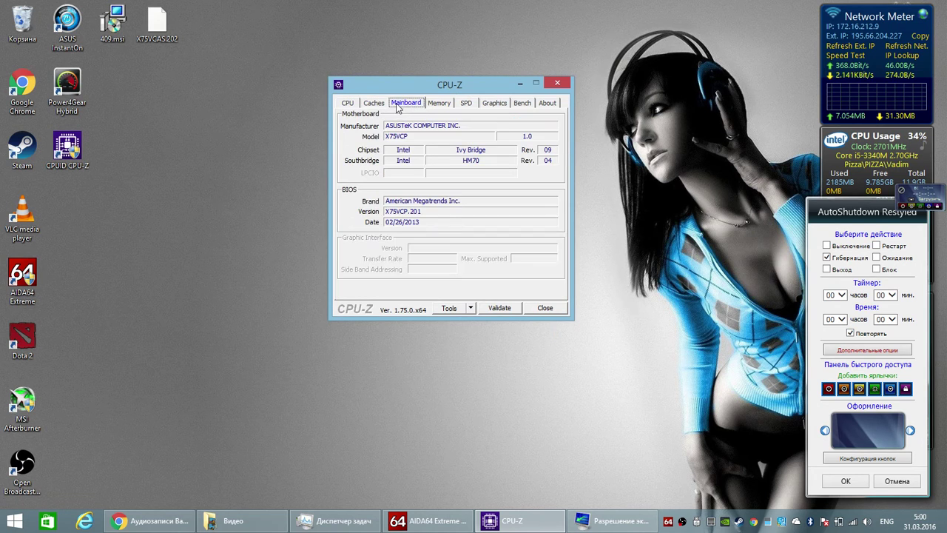
Show the processor details in CPU-Z and shift its window slightly toward the desktop's upper edge
left_click(346, 102)
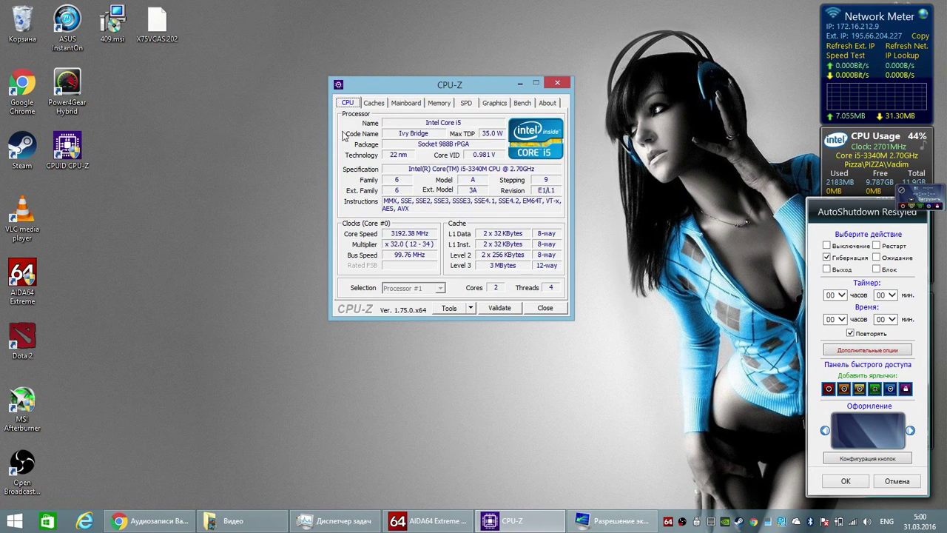
left_click_drag(373, 87, 351, 65)
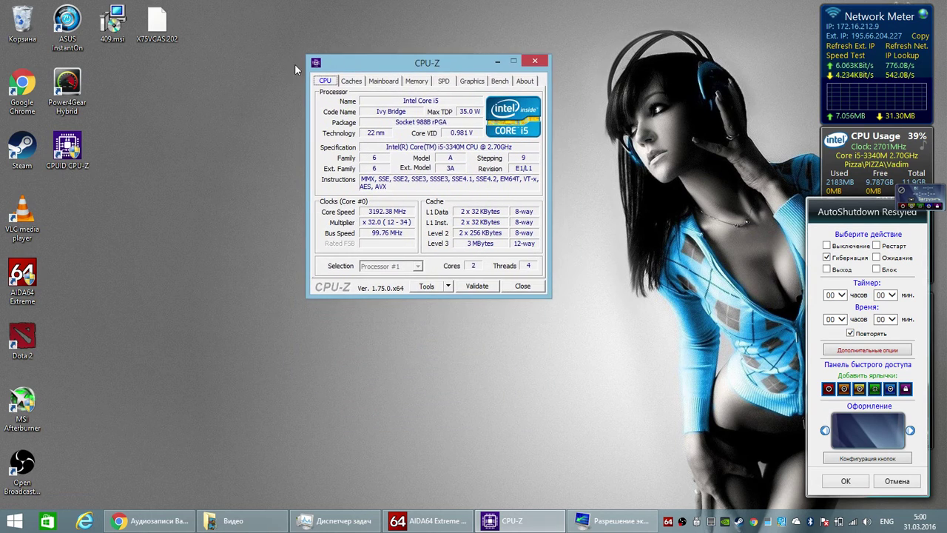
Move the CPUID CPU-Z desktop shortcut to the first row, beside the X75VCAS.202 file
right_click(129, 146)
left_click(145, 180)
left_click_drag(68, 148, 216, 29)
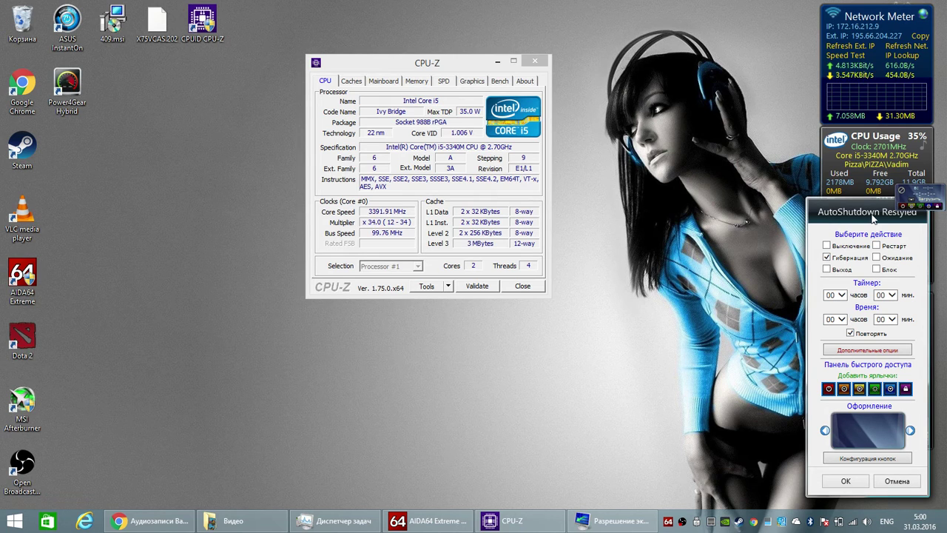
Apply the AutoShutdown gadget's settings and close its settings window
left_click(853, 481)
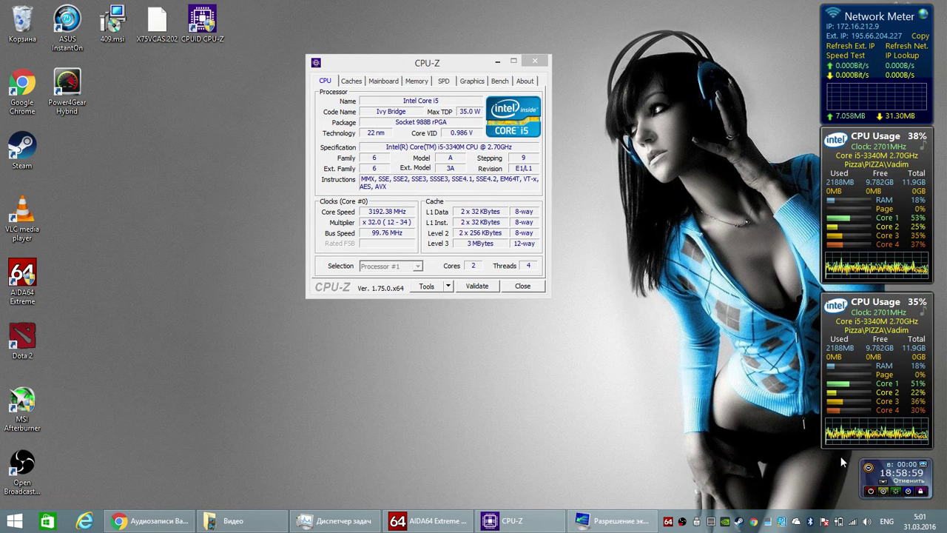
Reposition the CPU-Z window nearer the desktop's center and review the cache, processor and motherboard details, ending on the motherboard
left_click_drag(391, 61, 463, 35)
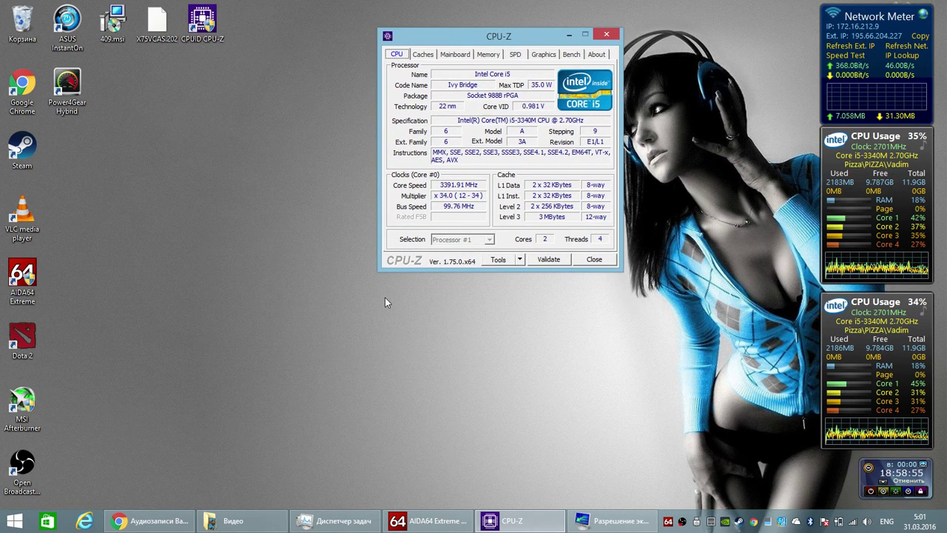
left_click_drag(441, 39, 333, 130)
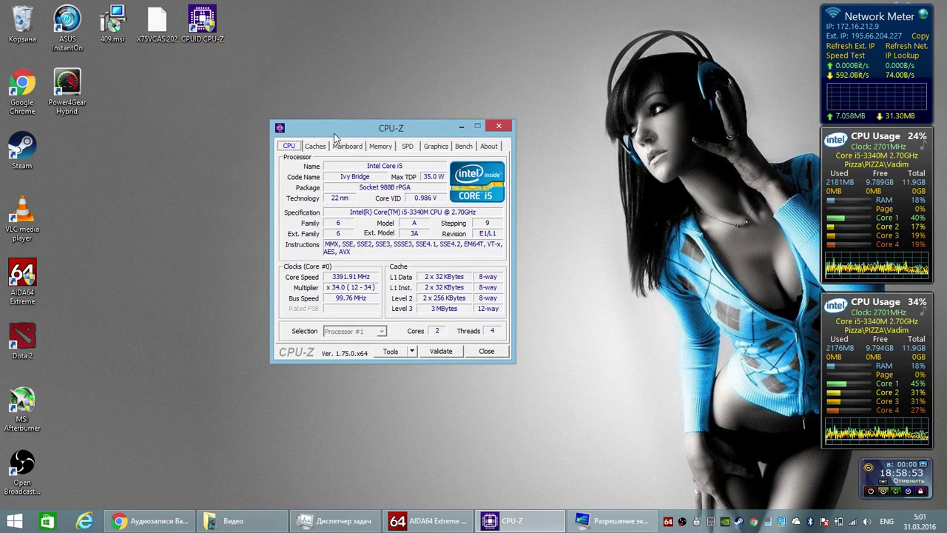
left_click(346, 147)
left_click(315, 146)
left_click(290, 146)
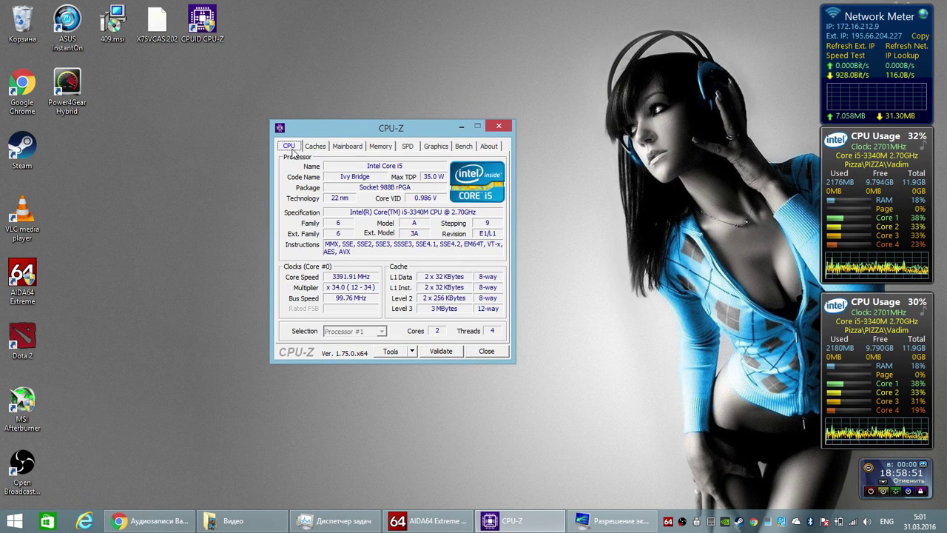
left_click(347, 146)
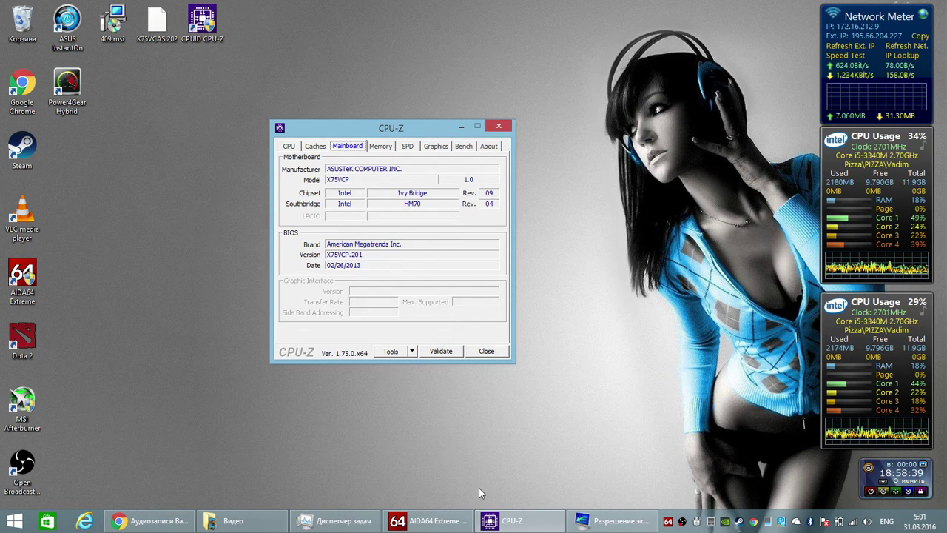
Switch to Open Broadcaster Software to bring up its recording window
left_click(682, 522)
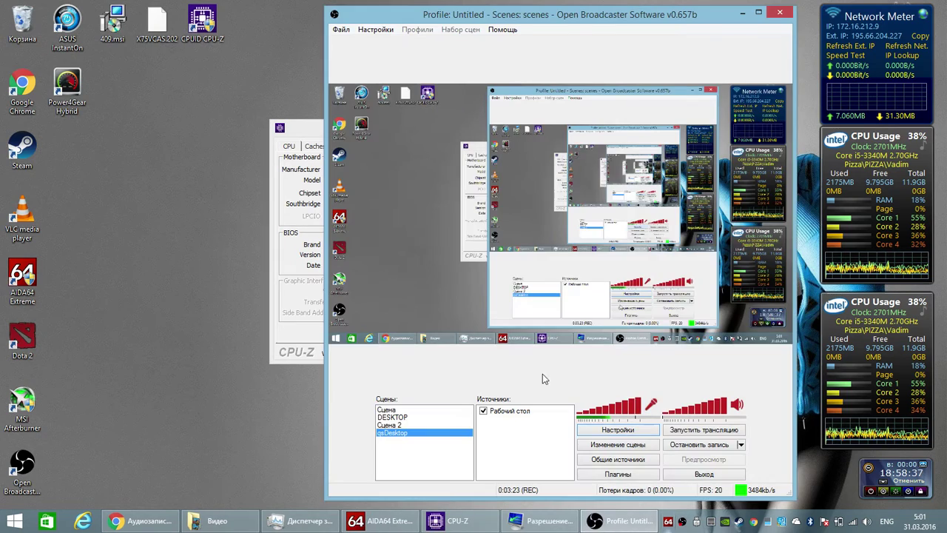